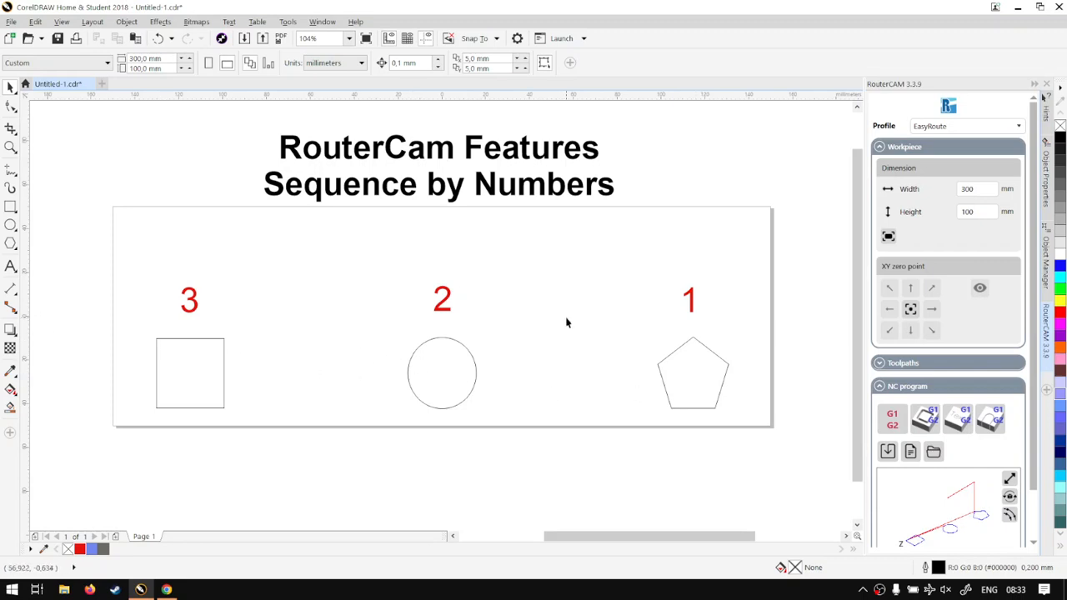
Step: Delete the two-line title text "RouterCam Features Sequence by Numbers" above the page
{"action": "left_click_drag", "start_coordinate": [258, 116], "coordinate": [684, 235]}
{"action": "key", "text": "Delete"}
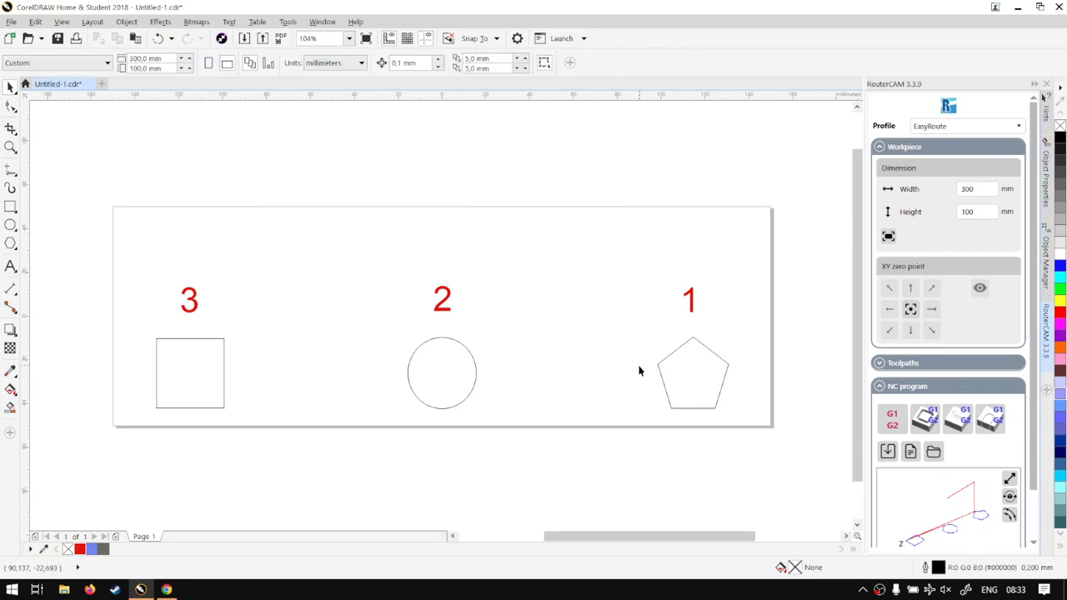
Step: Try changing the number above the pentagon to 3, and set it back to 1
{"action": "left_click", "coordinate": [690, 298]}
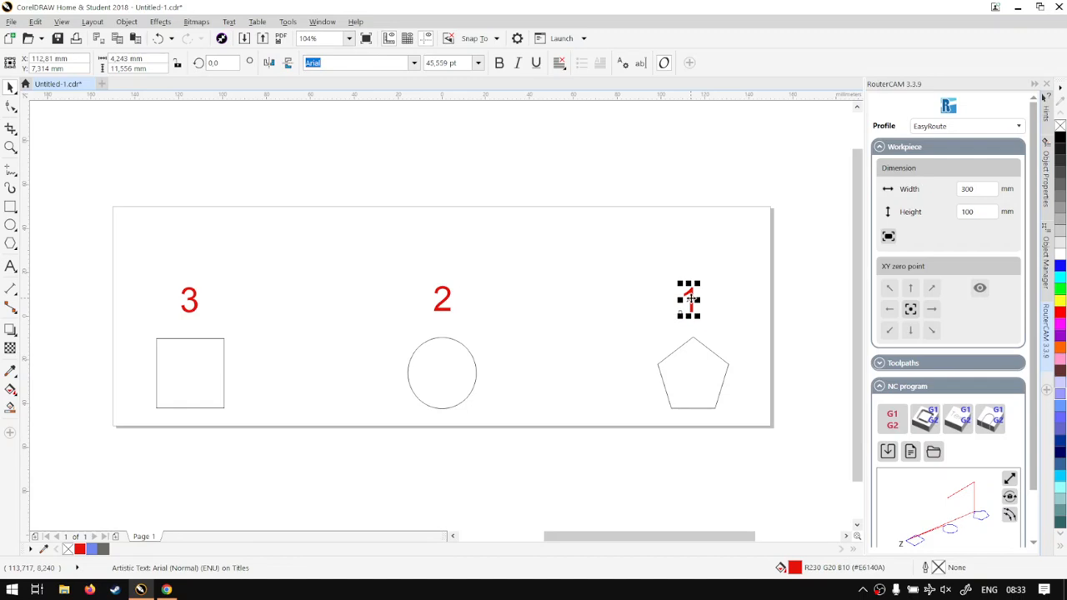
{"action": "double_click", "coordinate": [690, 298]}
{"action": "key", "text": "ctrl+a"}
{"action": "key", "text": "BackSpace"}
{"action": "type", "text": "3"}
{"action": "key", "text": "ctrl+a"}
{"action": "key", "text": "BackSpace"}
{"action": "type", "text": "1"}
{"action": "left_click", "coordinate": [10, 87]}
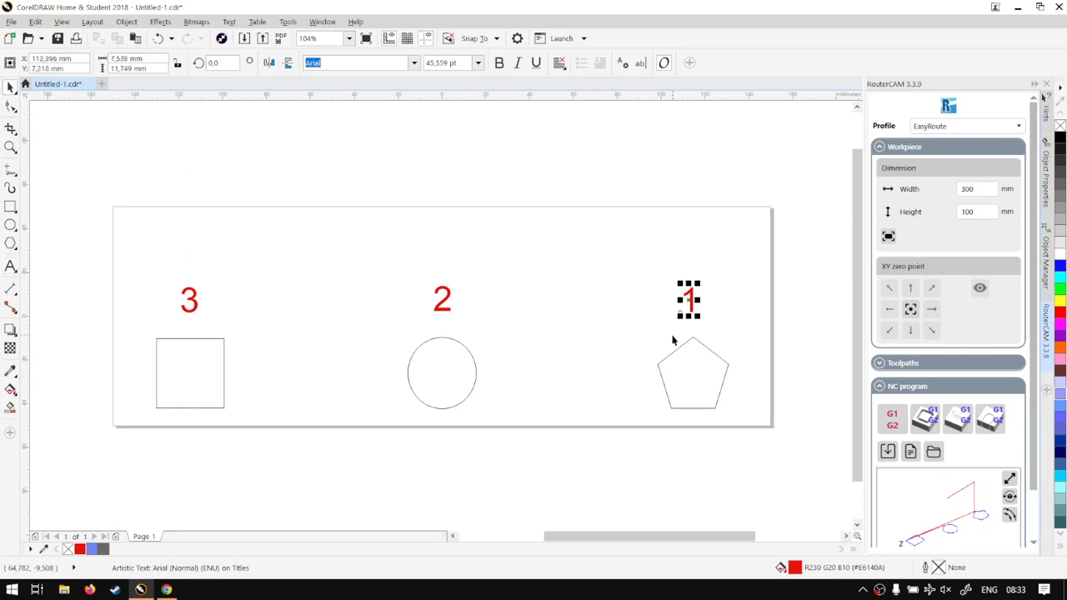
Step: Move number 1 onto the circle's upper edge, 2 onto the pentagon's, and 3 onto the square's
{"action": "left_click_drag", "start_coordinate": [691, 292], "coordinate": [455, 338]}
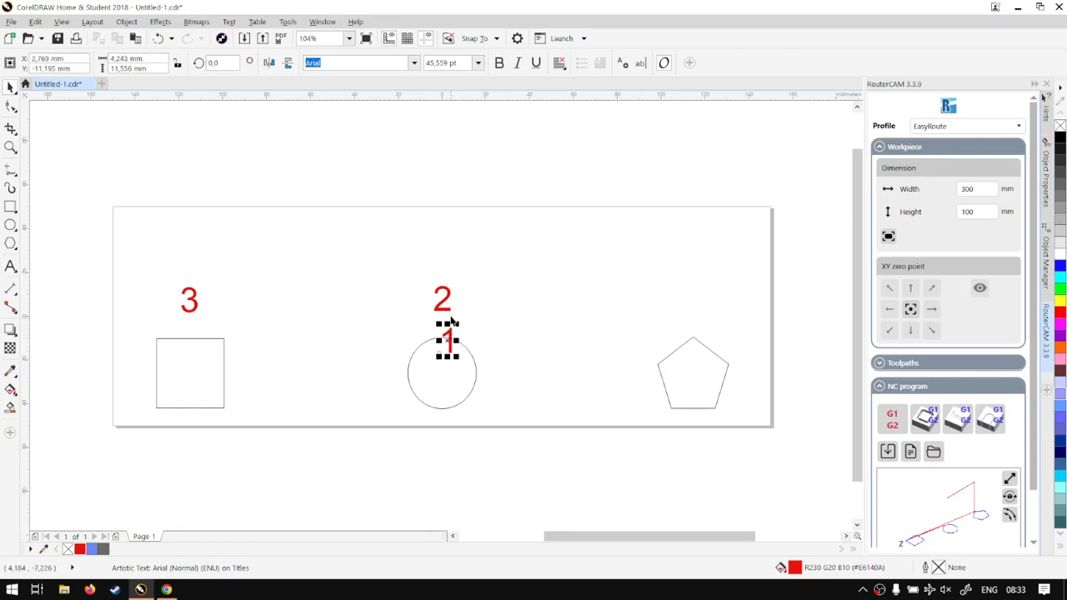
{"action": "left_click_drag", "start_coordinate": [455, 300], "coordinate": [681, 330]}
{"action": "left_click_drag", "start_coordinate": [198, 293], "coordinate": [207, 335]}
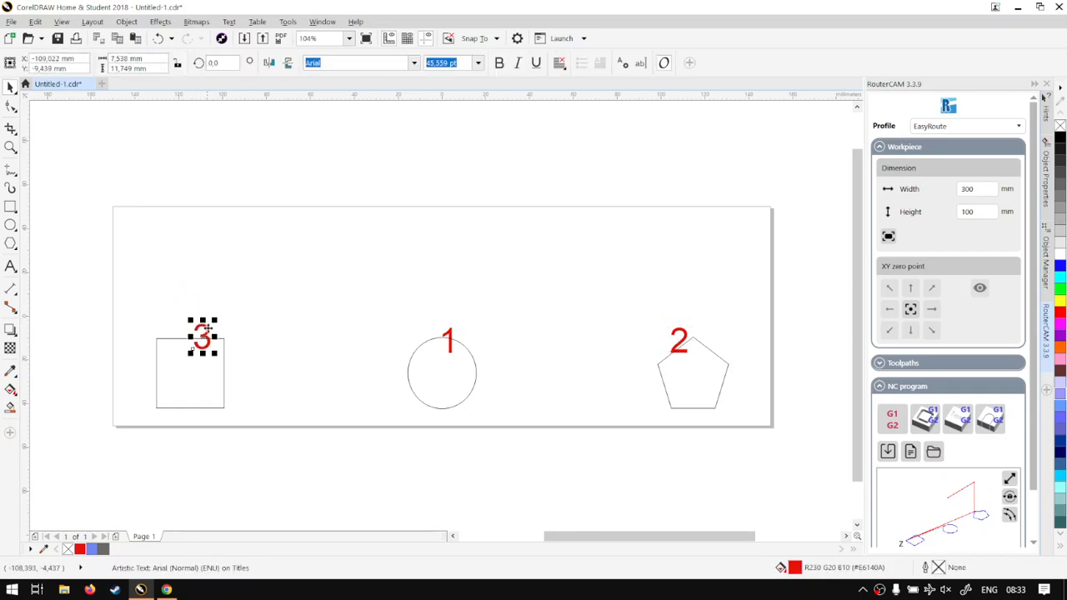
Step: Move all three shapes with their numbers up about 22 mm to the page's vertical middle
{"action": "left_click_drag", "start_coordinate": [763, 455], "coordinate": [49, 254]}
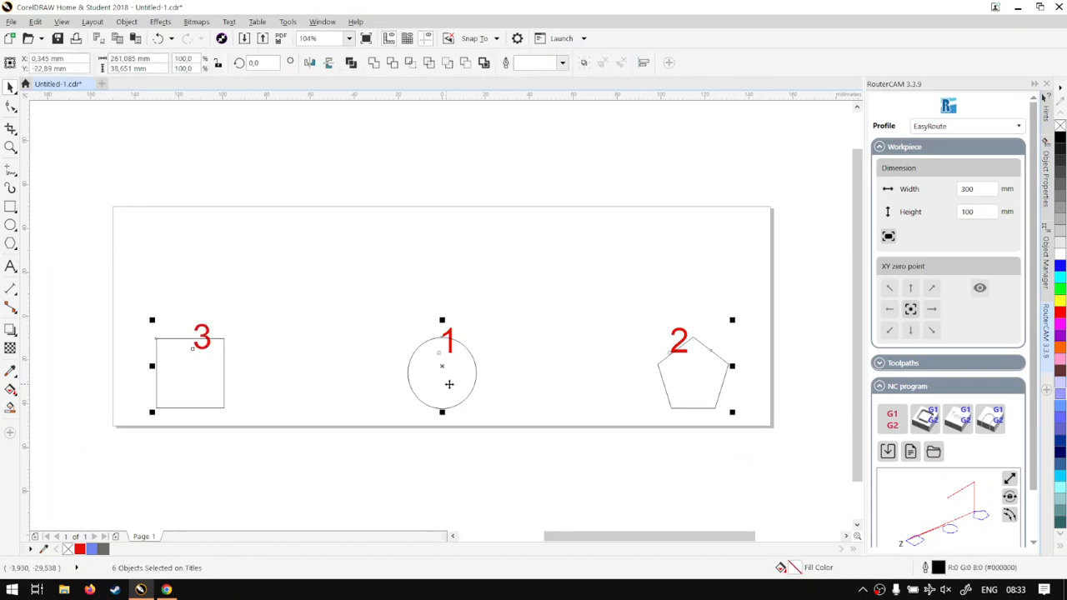
{"action": "left_click_drag", "start_coordinate": [471, 383], "coordinate": [473, 335]}
{"action": "left_click", "coordinate": [502, 380]}
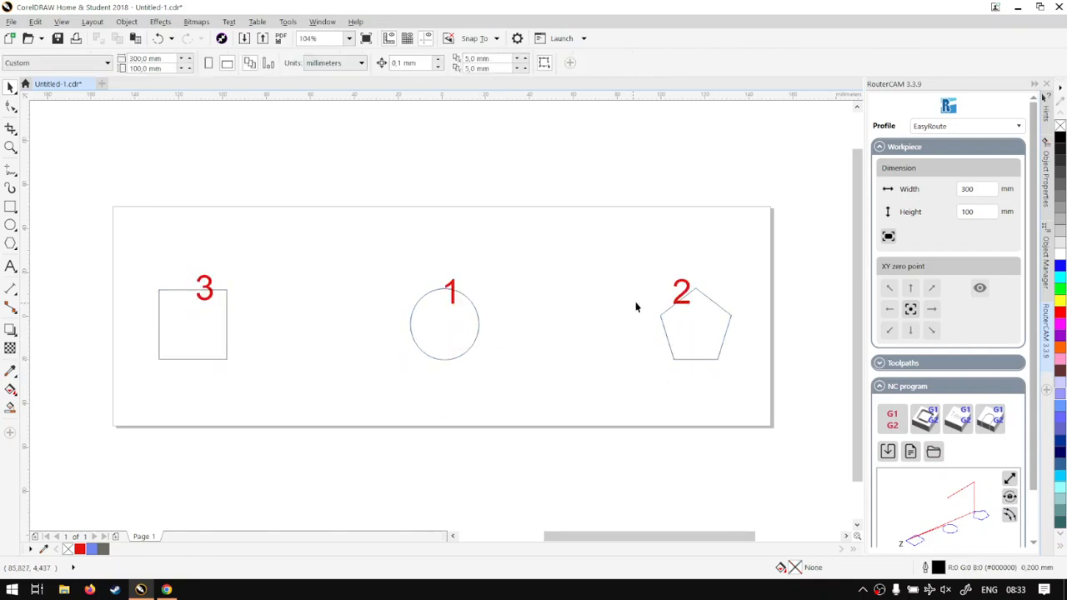
Step: Give the pentagon, circle and square the same red outline colour as the numbers, R230 G20 B10
{"action": "left_click", "coordinate": [685, 287]}
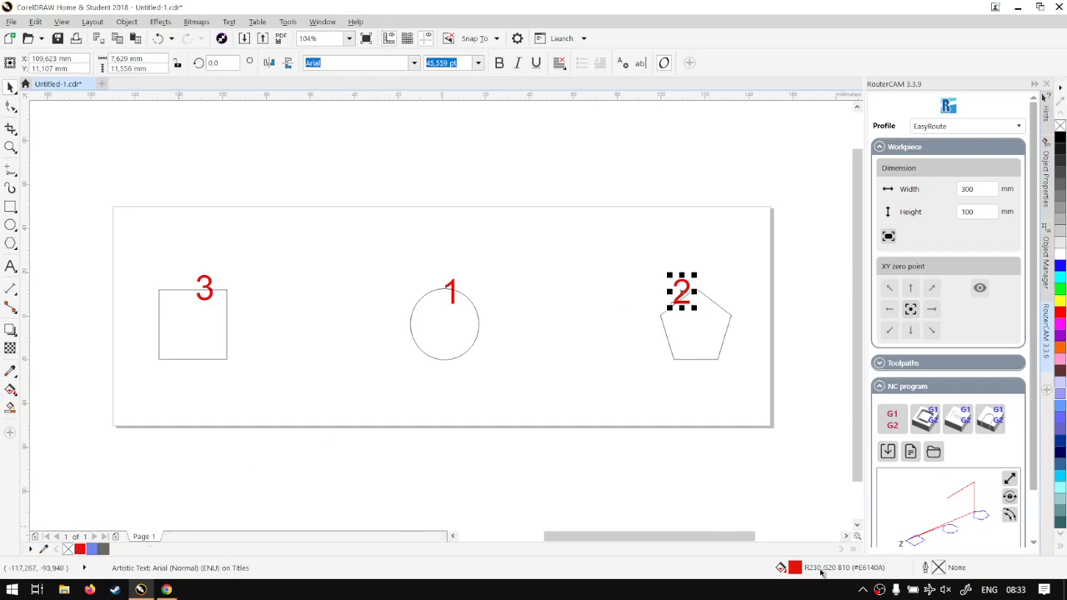
{"action": "left_click", "coordinate": [715, 363]}
{"action": "left_click", "coordinate": [709, 358]}
{"action": "right_click", "coordinate": [83, 548]}
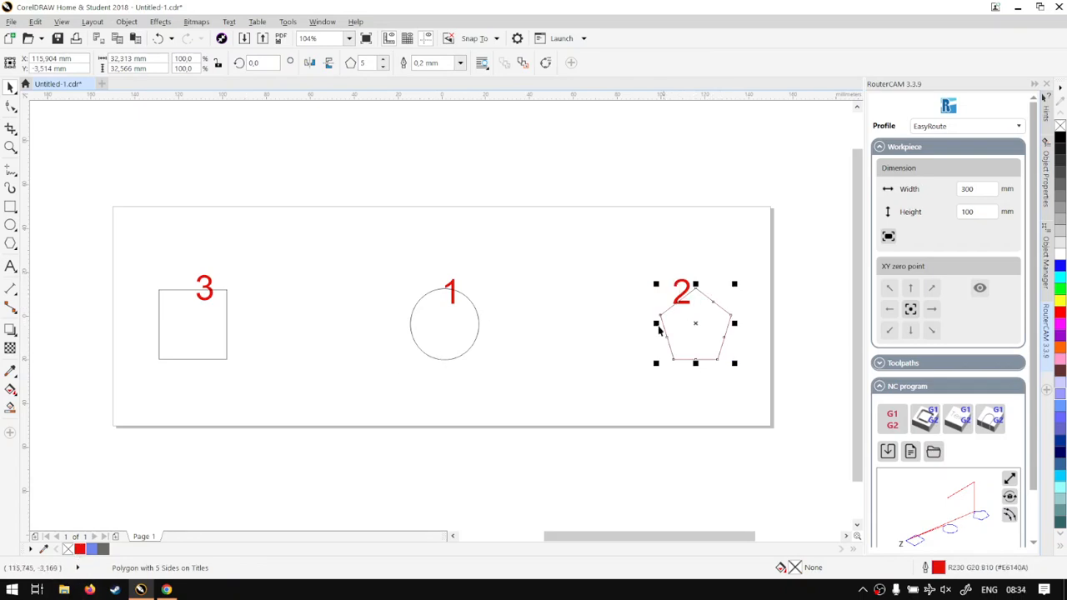
{"action": "left_click", "coordinate": [460, 357]}
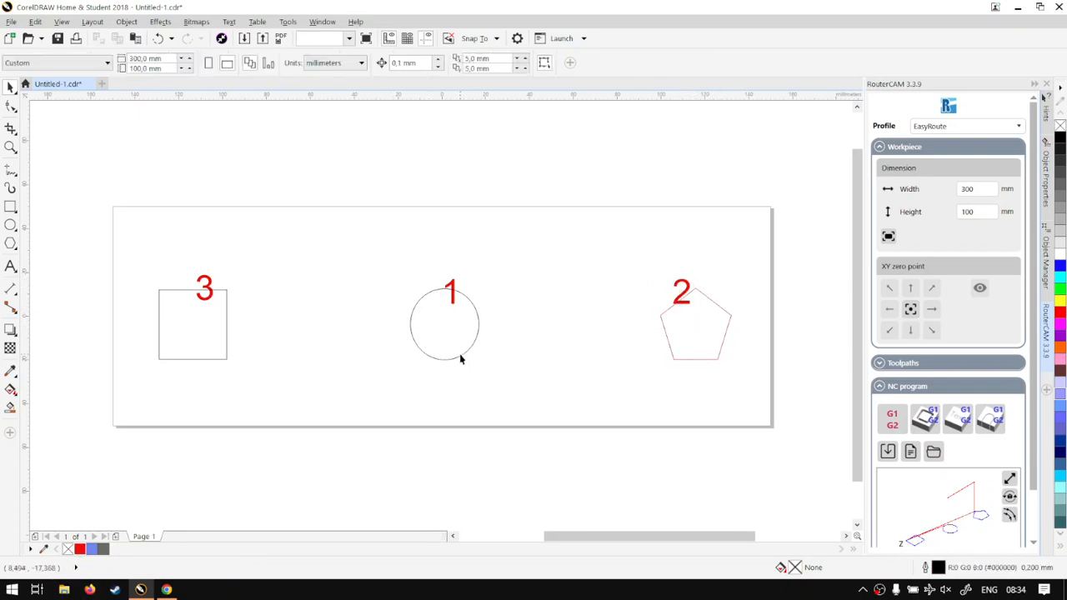
{"action": "left_click", "coordinate": [459, 353]}
{"action": "right_click", "coordinate": [77, 550]}
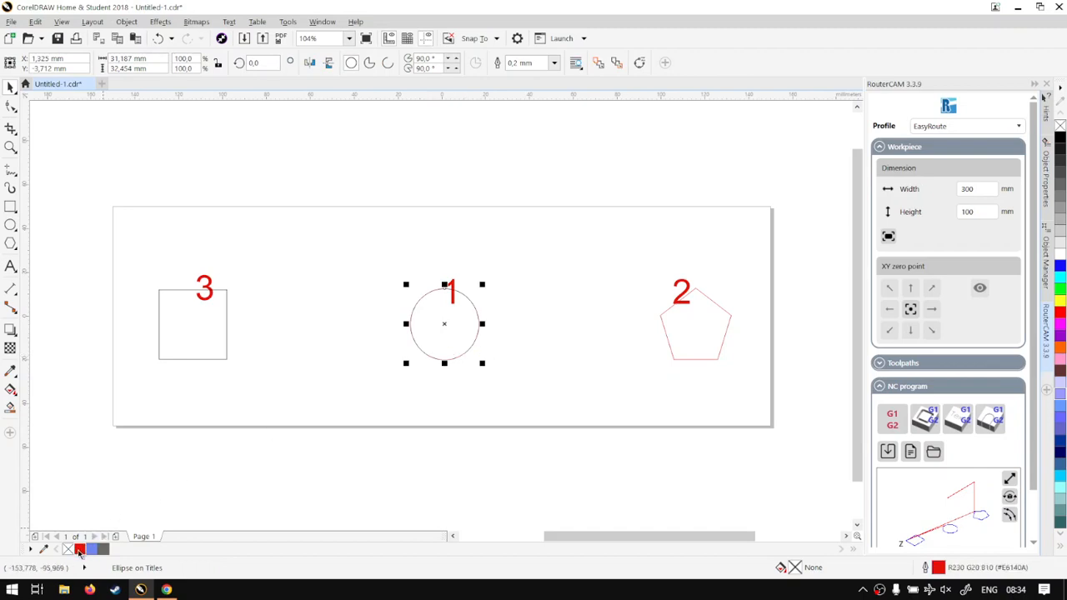
{"action": "left_click", "coordinate": [212, 359]}
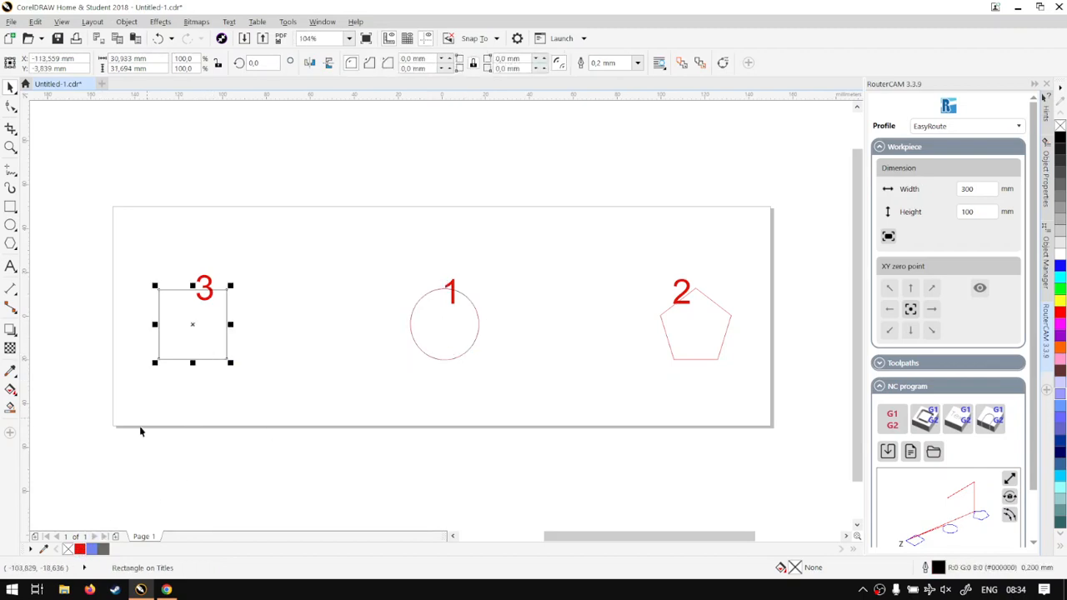
{"action": "right_click", "coordinate": [79, 549]}
{"action": "left_click", "coordinate": [379, 389]}
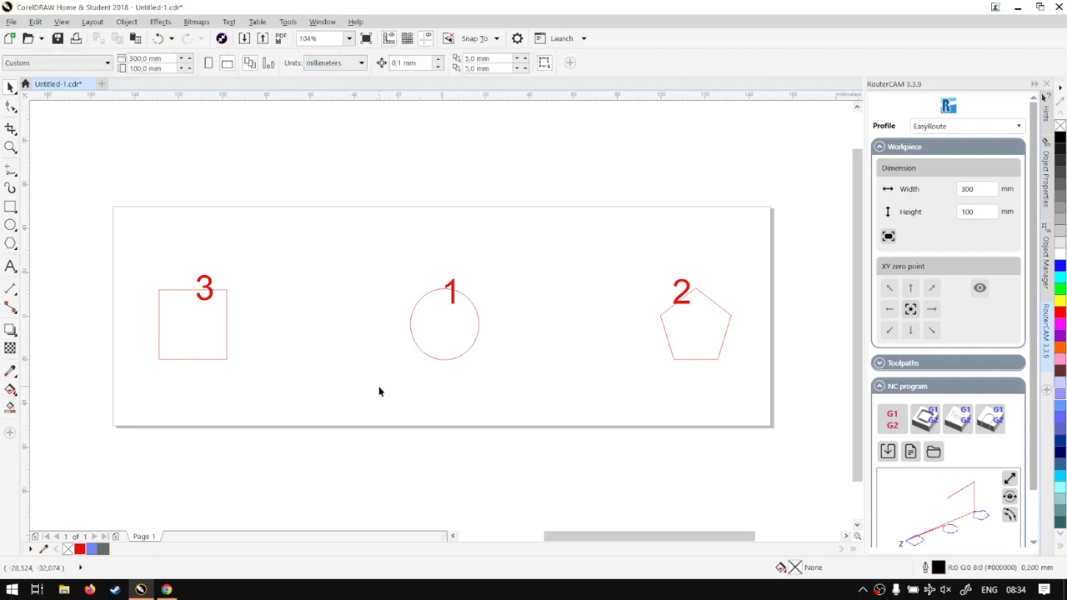
Step: Check in the Object Manager which layer holds the shapes and numbers
{"action": "left_click", "coordinate": [1046, 258]}
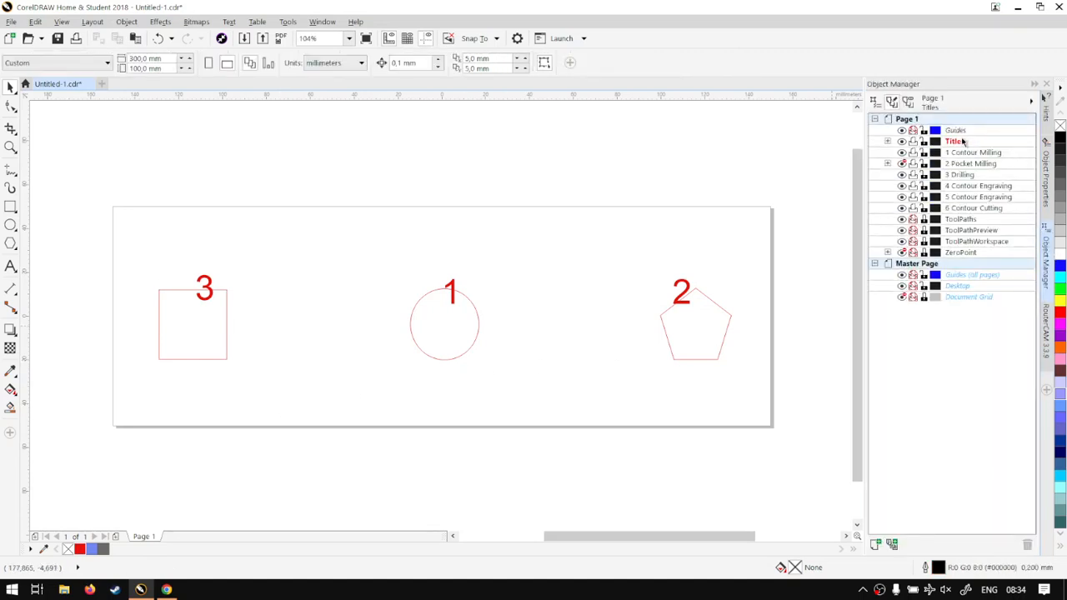
{"action": "left_click", "coordinate": [1046, 333]}
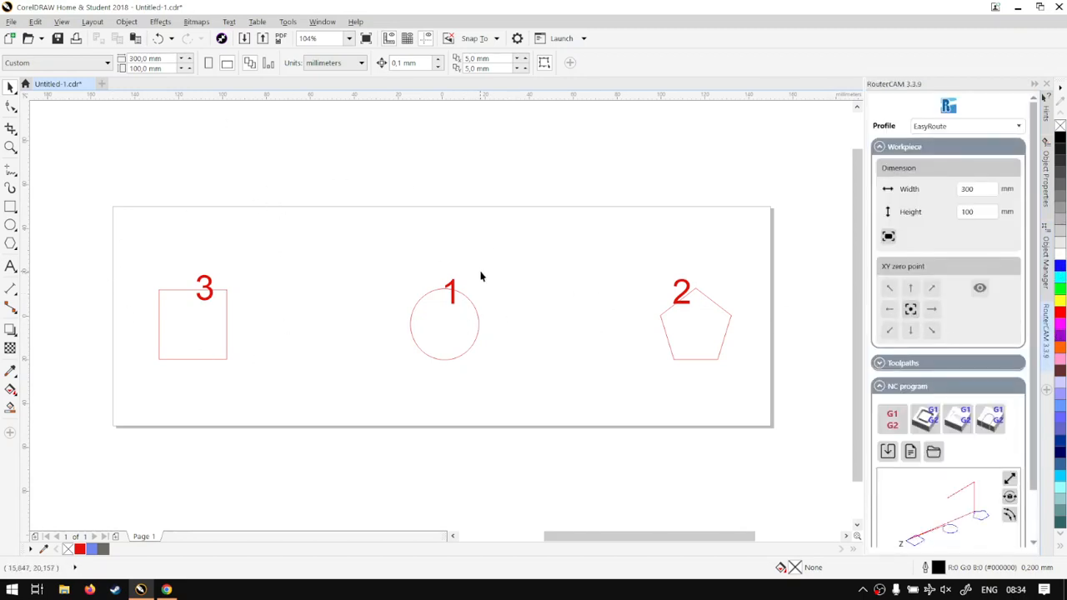
Step: Create contour cutting G-code for all shapes and numbers in RouterCAM, using the Numbered sequence option
{"action": "left_click_drag", "start_coordinate": [764, 421], "coordinate": [85, 177]}
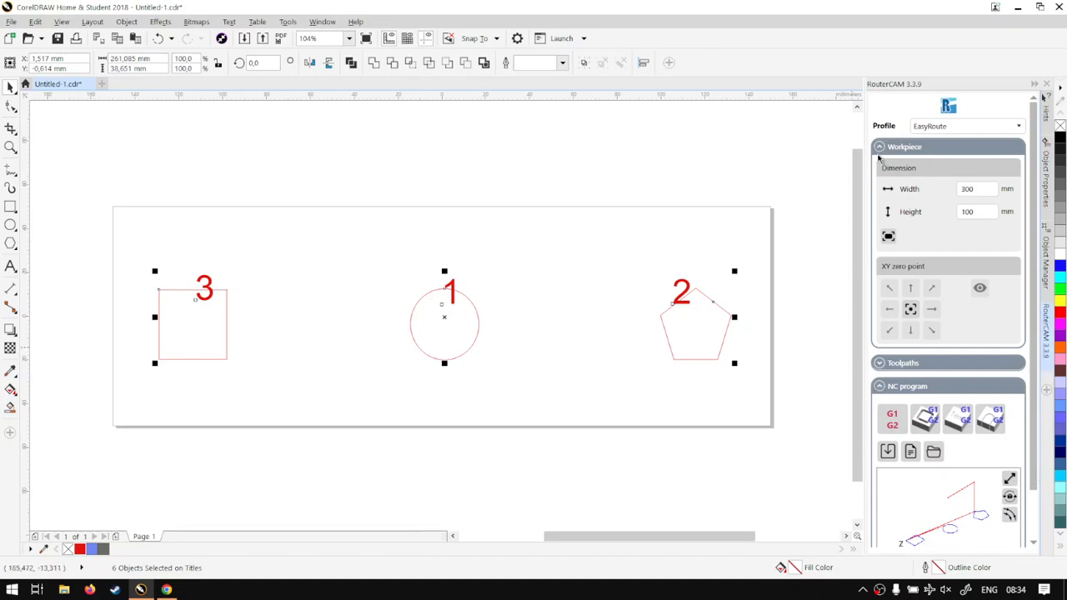
{"action": "left_click", "coordinate": [879, 147]}
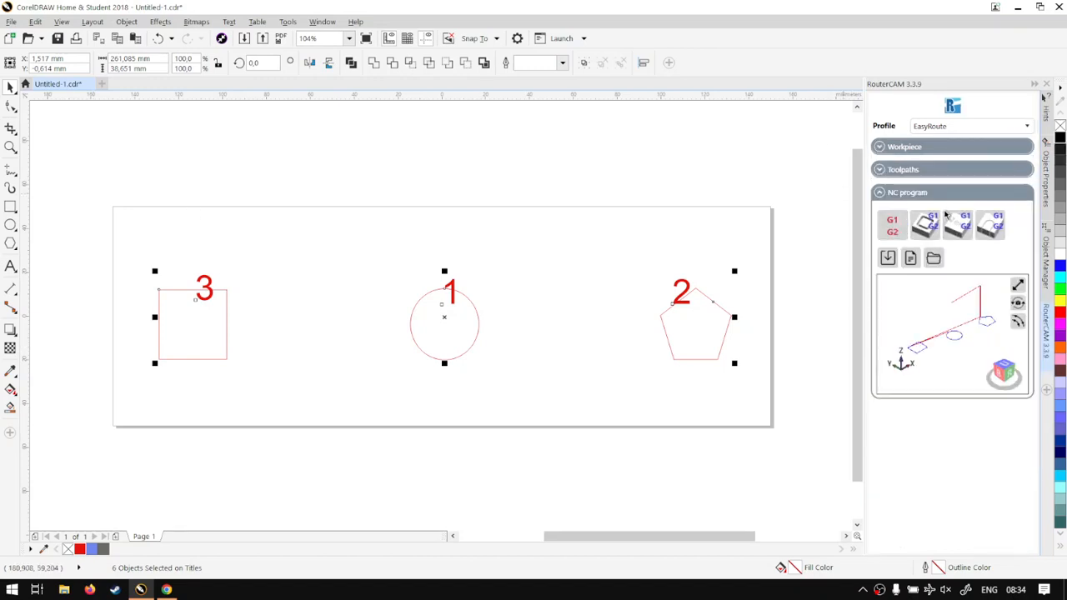
{"action": "left_click", "coordinate": [880, 170]}
{"action": "left_click", "coordinate": [879, 170]}
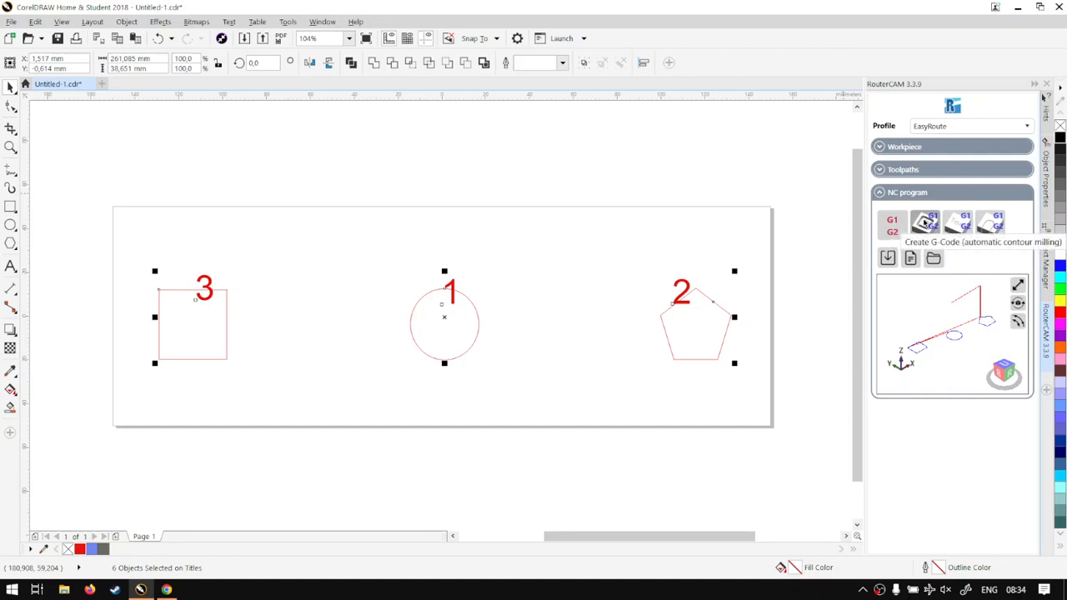
{"action": "left_click", "coordinate": [989, 225]}
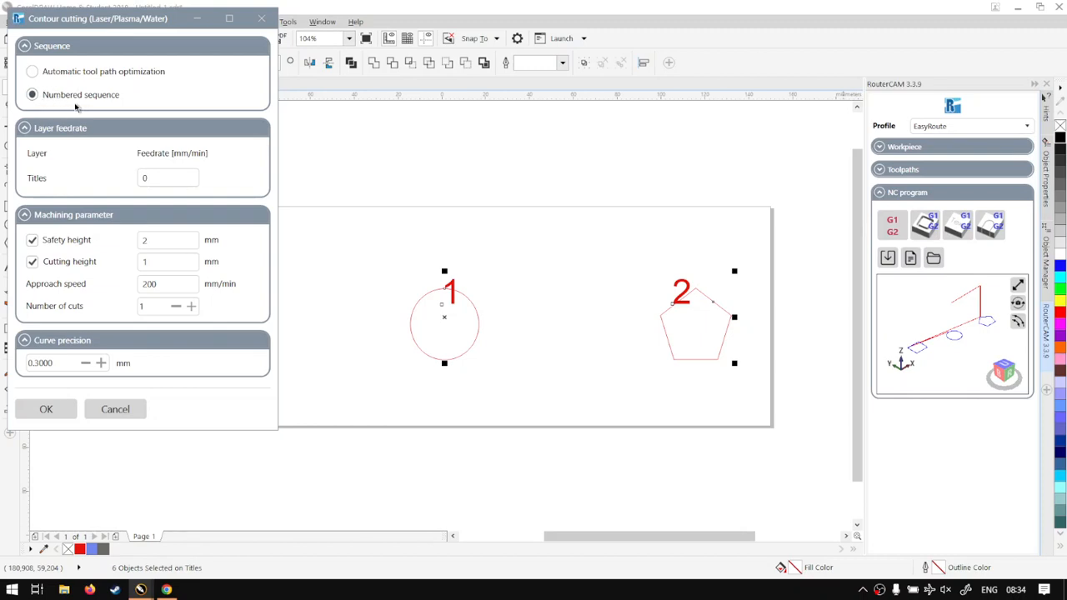
{"action": "left_click", "coordinate": [50, 73]}
{"action": "left_click", "coordinate": [33, 95]}
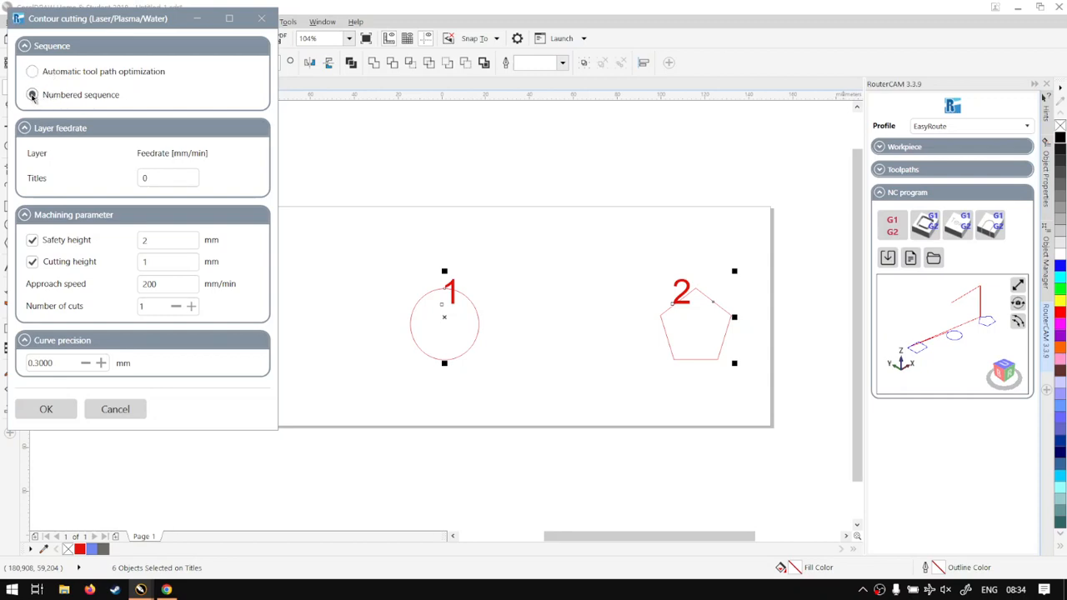
{"action": "left_click", "coordinate": [57, 417]}
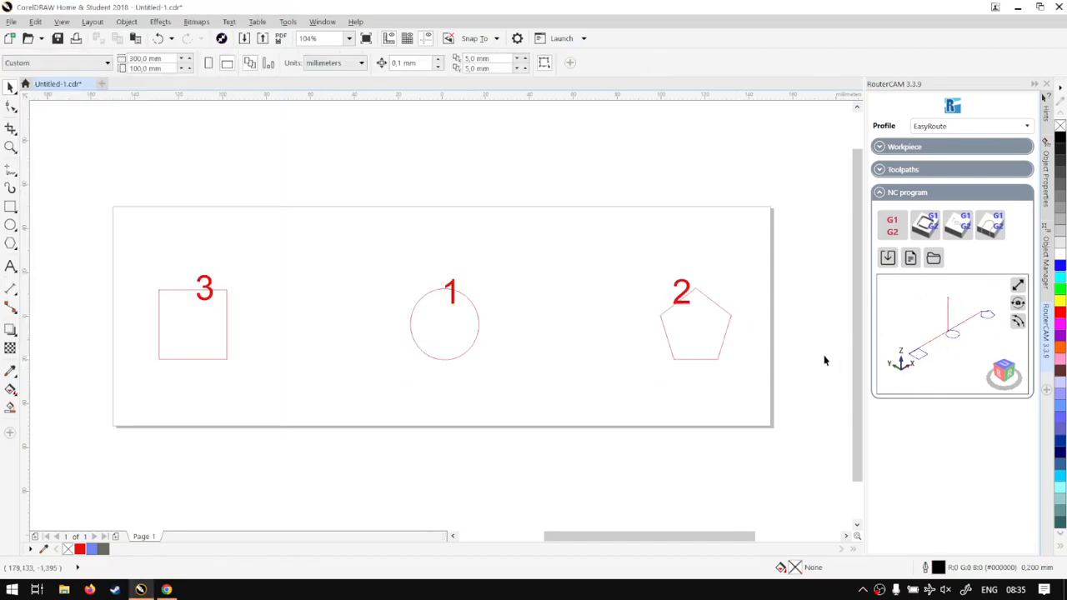
Step: Move the pentagon with its 2 down near the page's lower edge, and the circle with its 1 up across the upper edge
{"action": "left_click_drag", "start_coordinate": [781, 424], "coordinate": [651, 250]}
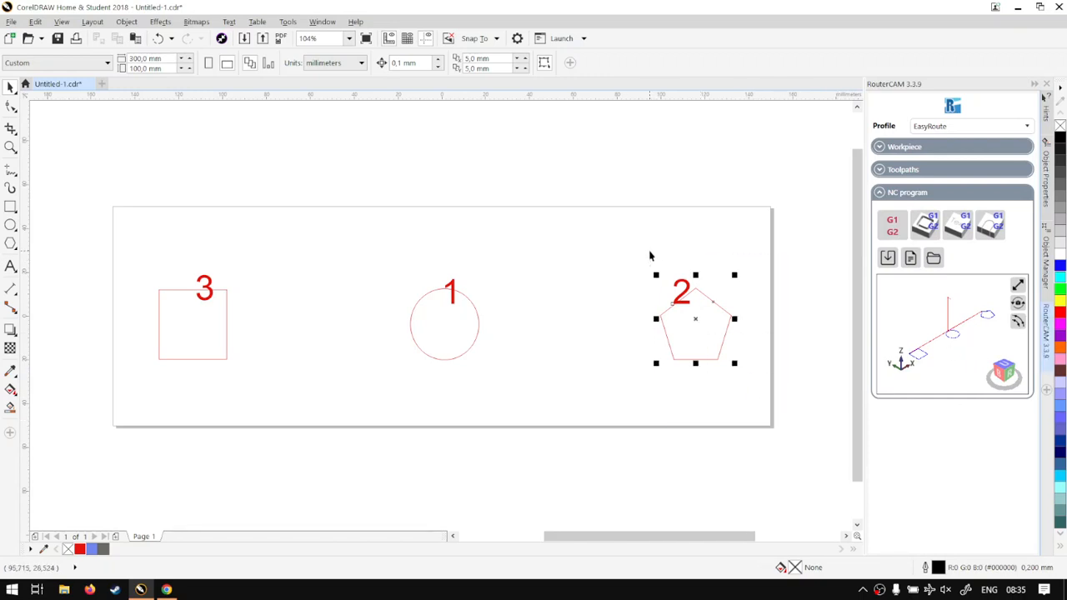
{"action": "left_click_drag", "start_coordinate": [682, 291], "coordinate": [678, 346]}
{"action": "left_click_drag", "start_coordinate": [513, 377], "coordinate": [391, 251]}
{"action": "left_click_drag", "start_coordinate": [446, 285], "coordinate": [456, 191]}
Step: Regenerate the contour cutting G-code for all the rearranged shapes and numbers with the numbered sequence
{"action": "left_click_drag", "start_coordinate": [770, 466], "coordinate": [154, 133]}
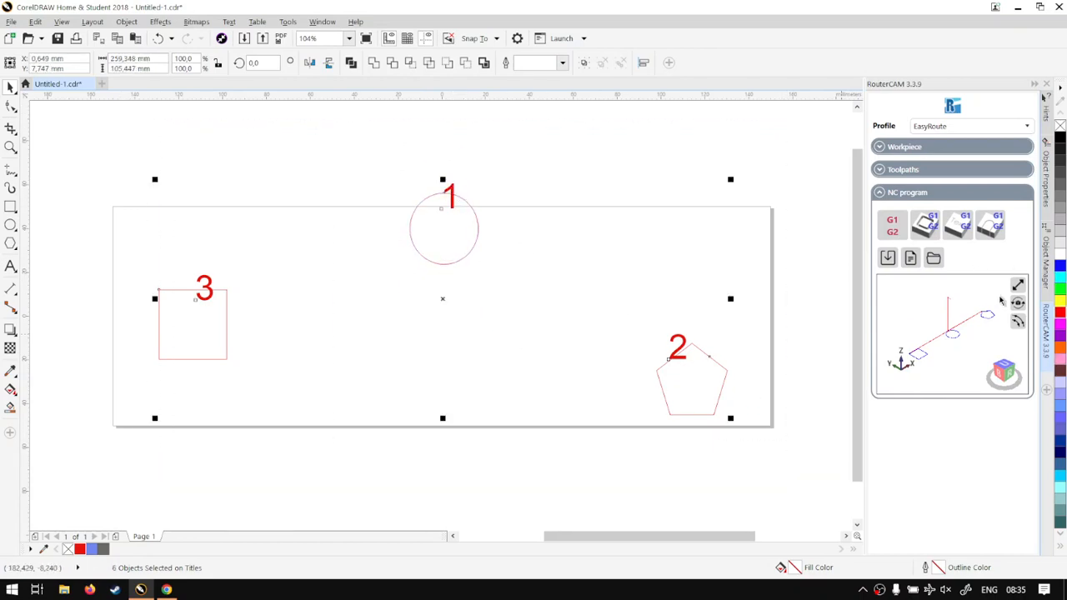
{"action": "left_click", "coordinate": [992, 232]}
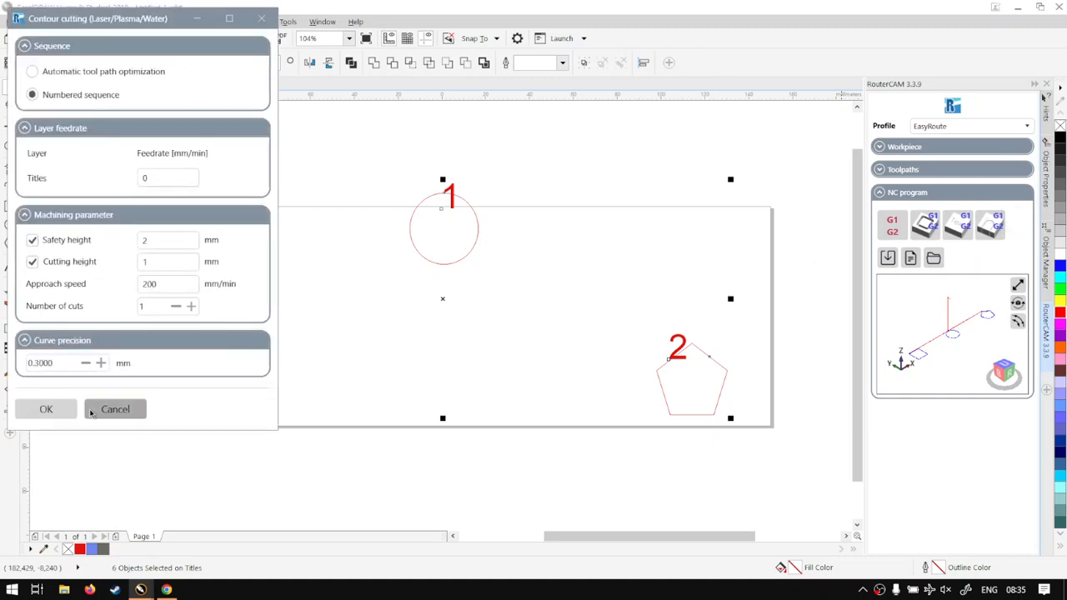
{"action": "left_click", "coordinate": [41, 408]}
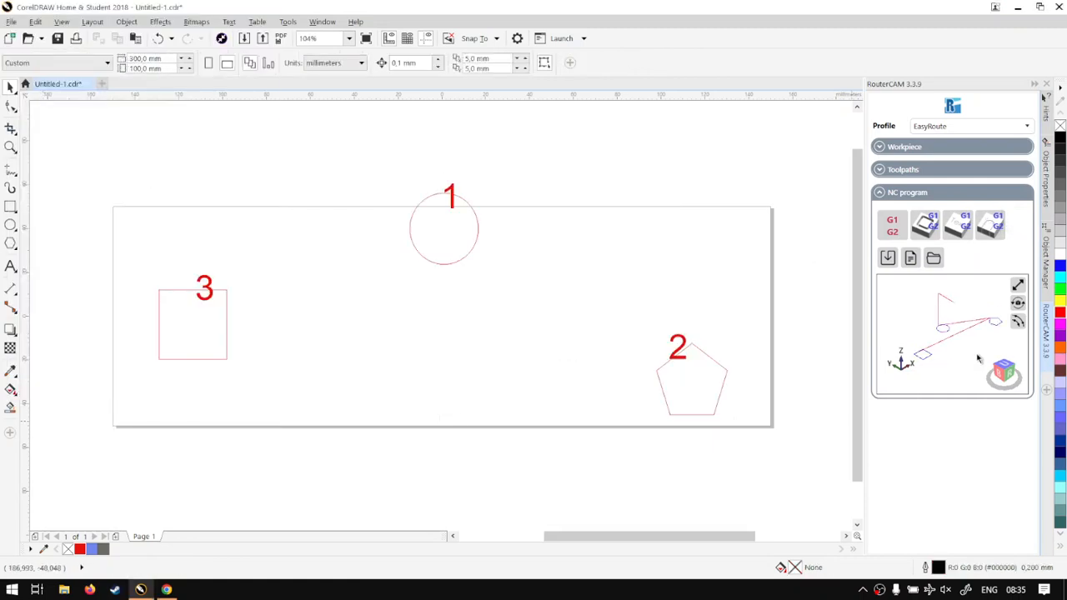
Step: Examine the cutting order in the enlarged 3D toolpath view, compare it with the drawing, and close the view
{"action": "left_click", "coordinate": [1017, 286]}
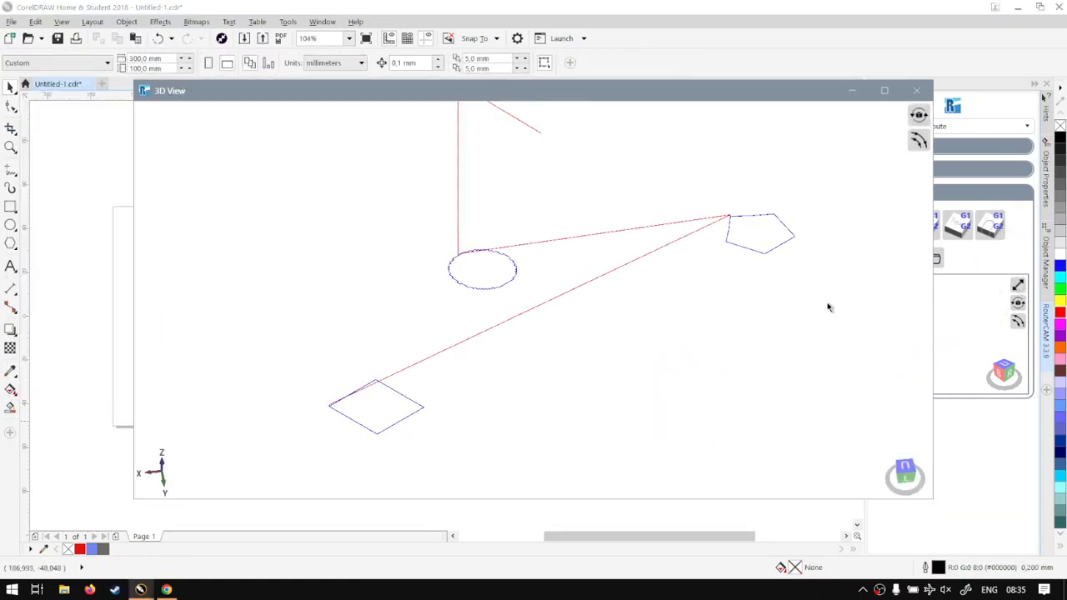
{"action": "left_click_drag", "start_coordinate": [736, 94], "coordinate": [686, 187]}
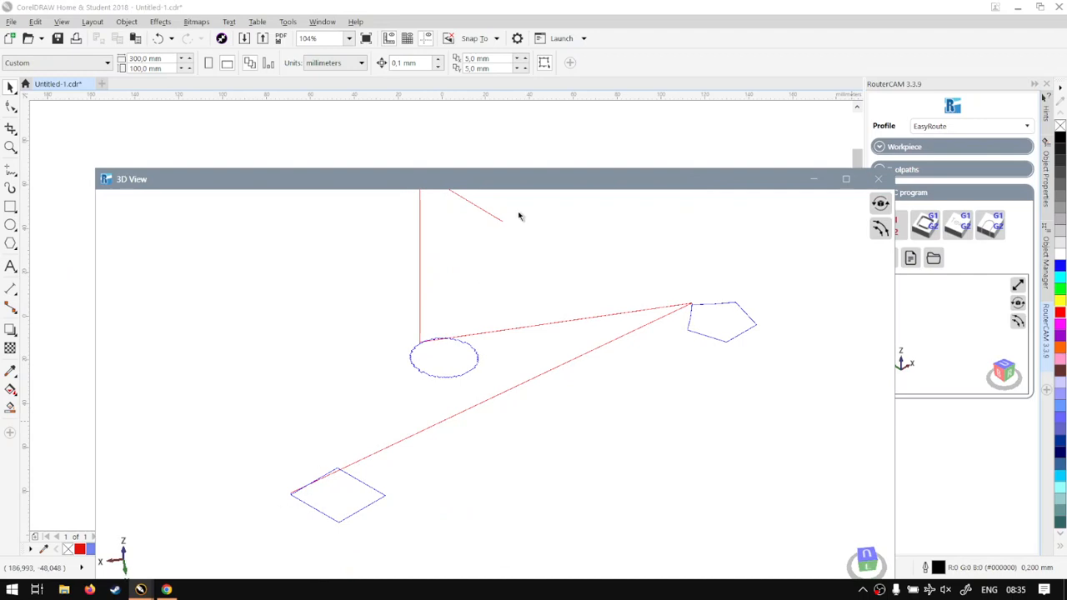
{"action": "left_click_drag", "start_coordinate": [520, 185], "coordinate": [592, 205]}
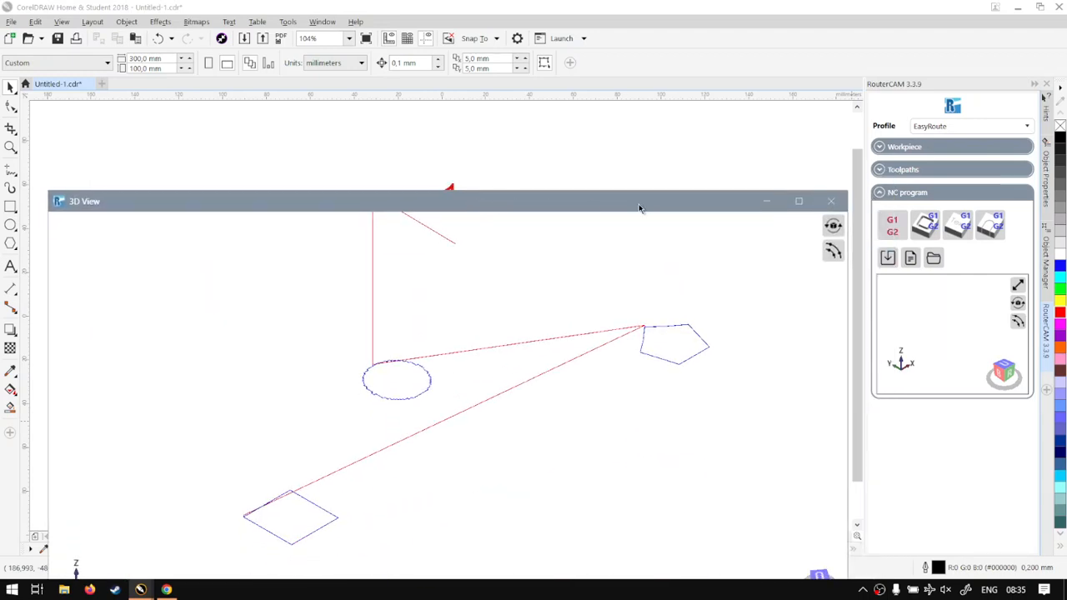
{"action": "left_click", "coordinate": [831, 201]}
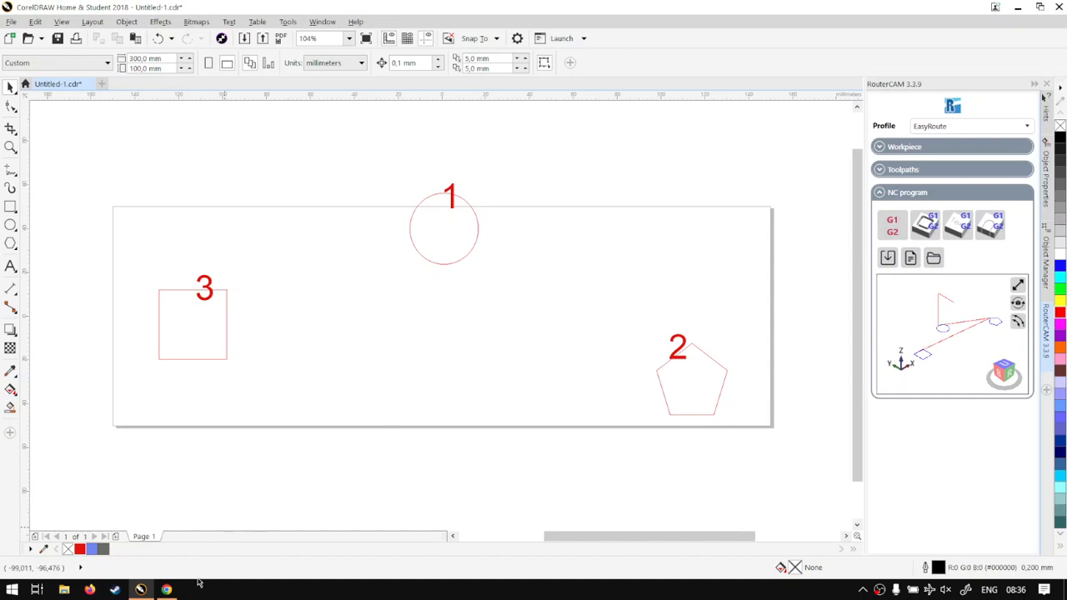
Step: Switch to Chrome to view the softwaretraining.co.za training videos page
{"action": "left_click", "coordinate": [167, 589]}
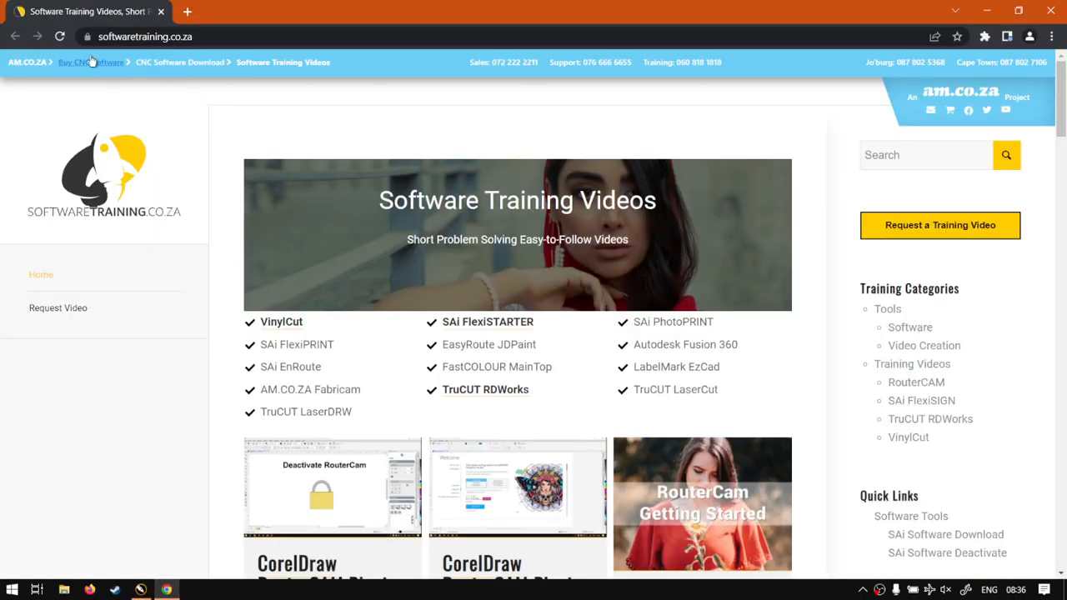